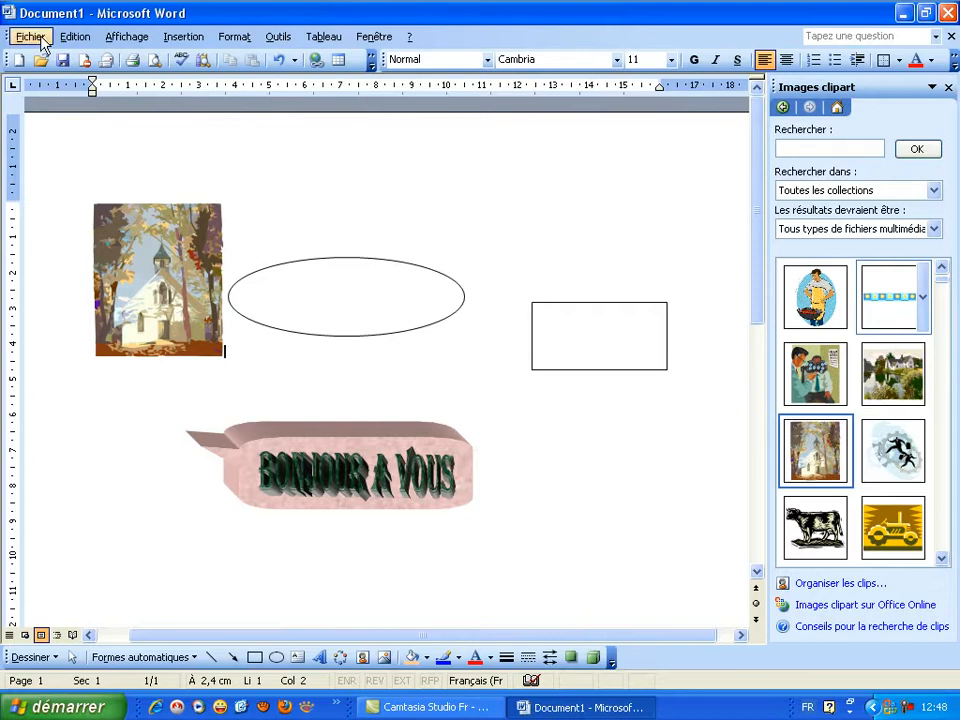
# Step: Set the orientation of the whole document to Paysage and inspect the page's width and height
pyautogui.click(30, 37)
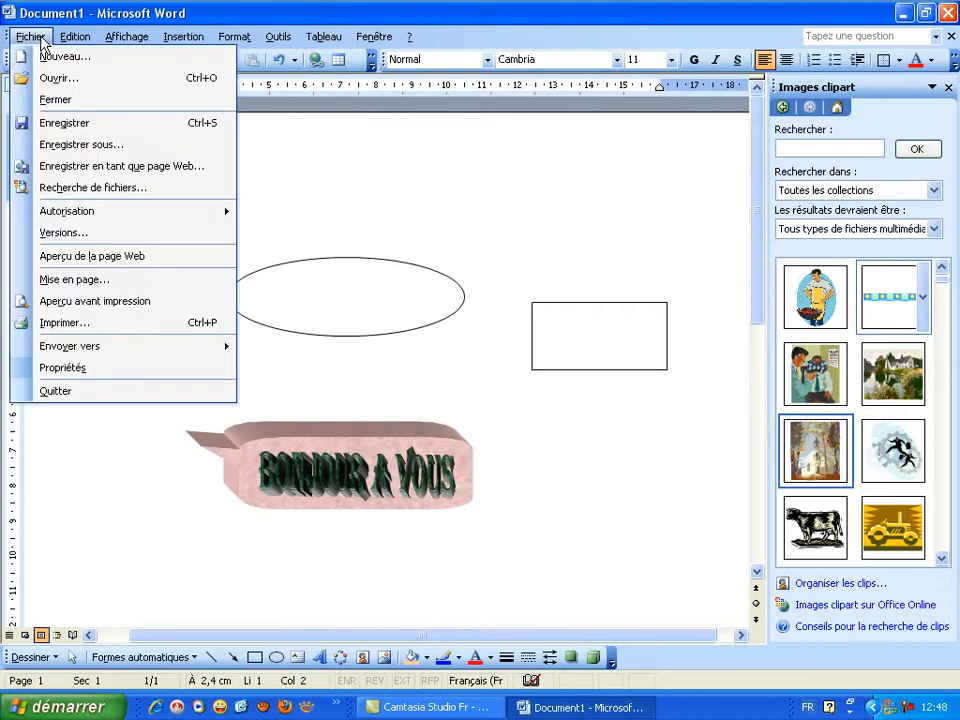
pyautogui.click(86, 281)
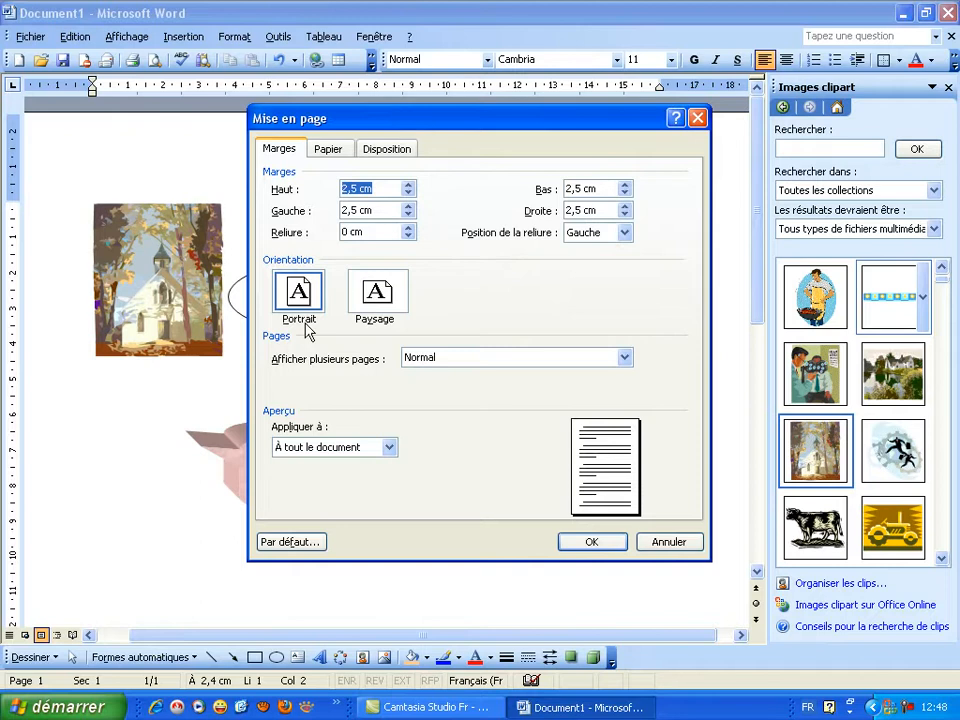
pyautogui.click(386, 308)
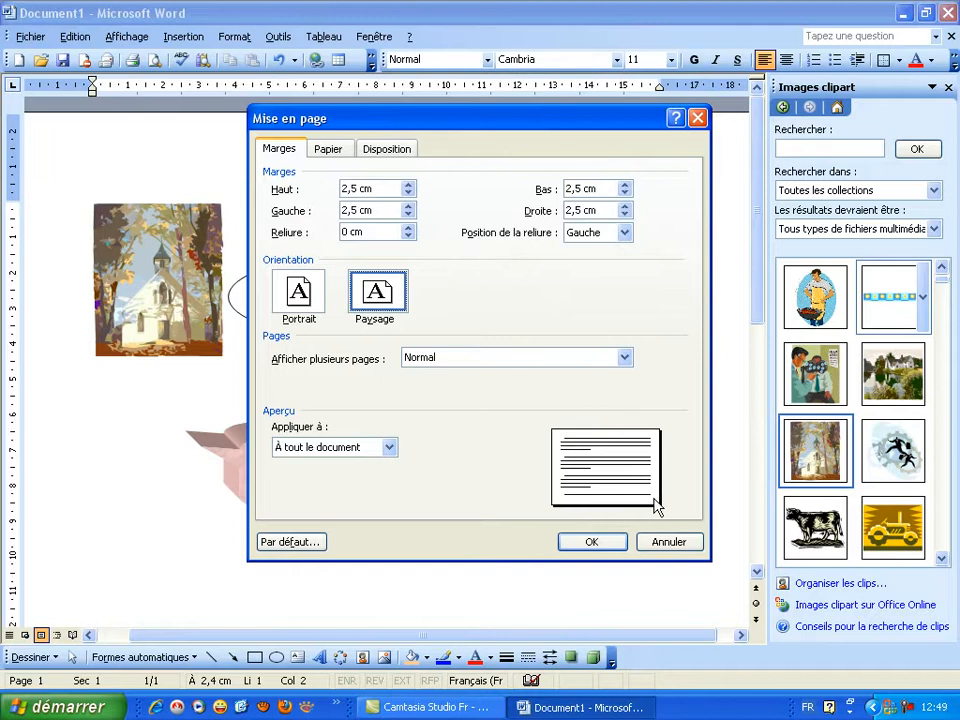
pyautogui.click(591, 543)
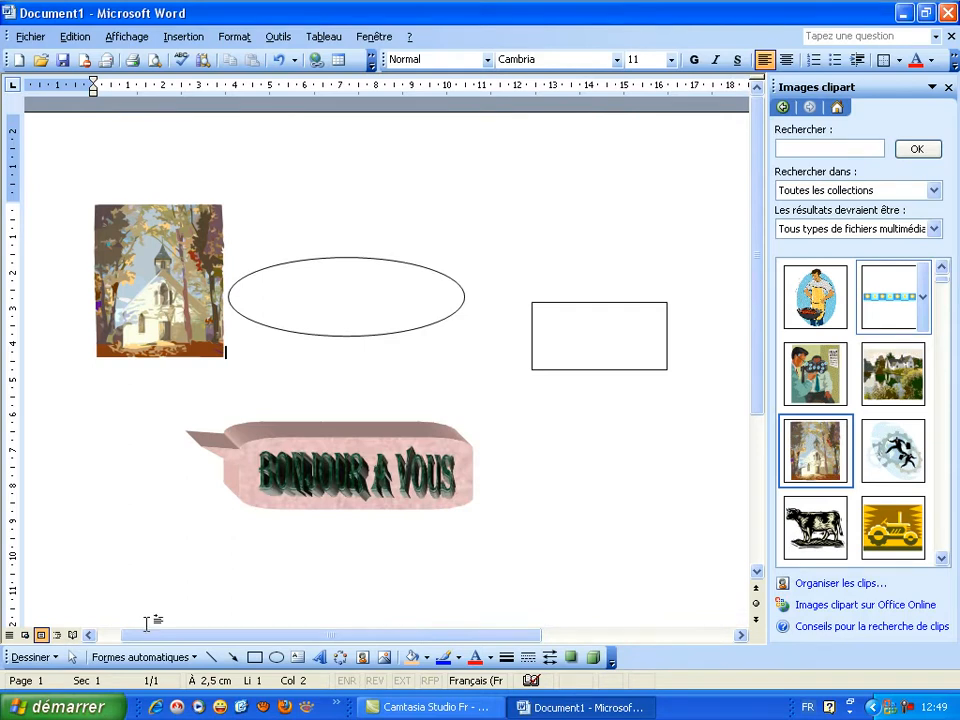
pyautogui.moveTo(163, 637); pyautogui.dragTo(355, 656)
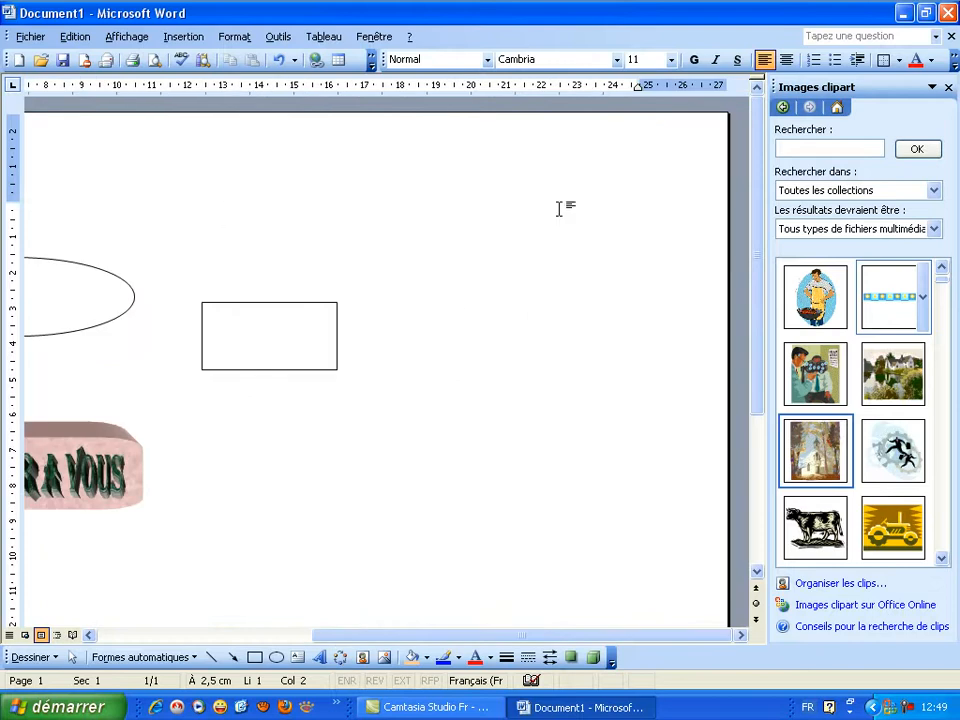
pyautogui.scroll(-3, 559, 208)
pyautogui.scroll(-1, 559, 219)
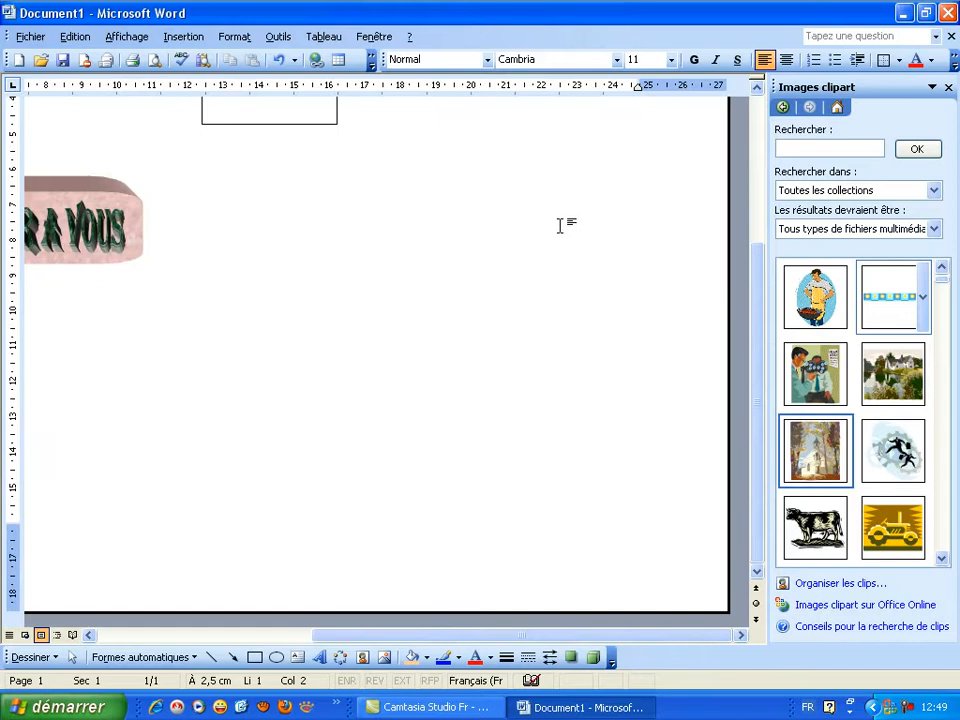
pyautogui.scroll(4, 561, 225)
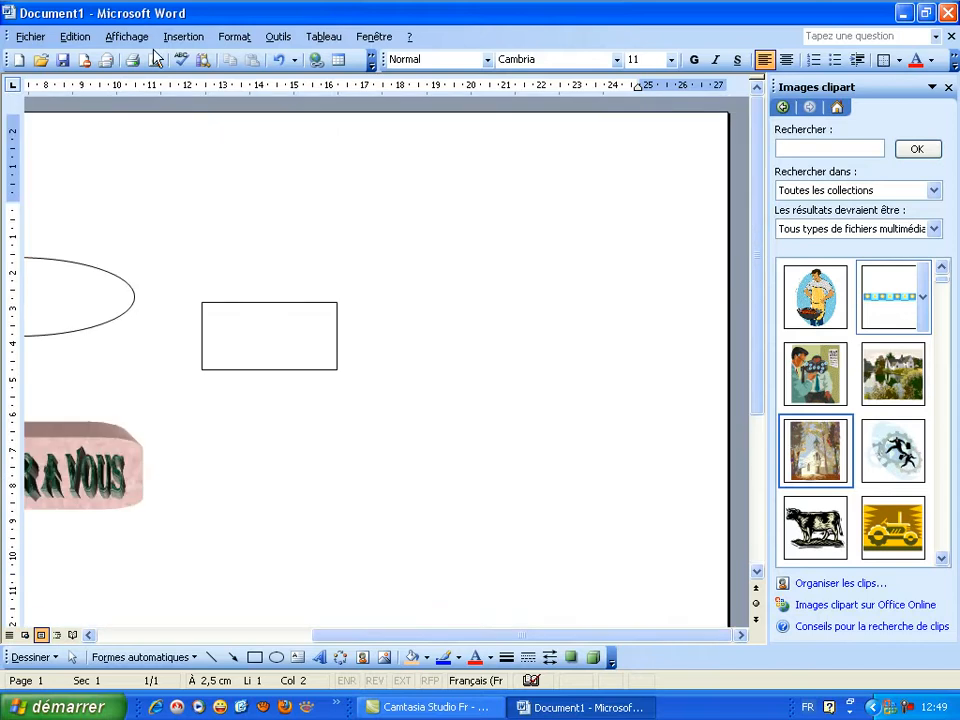
# Step: Switch the orientation of the whole document back to Portrait
pyautogui.click(31, 37)
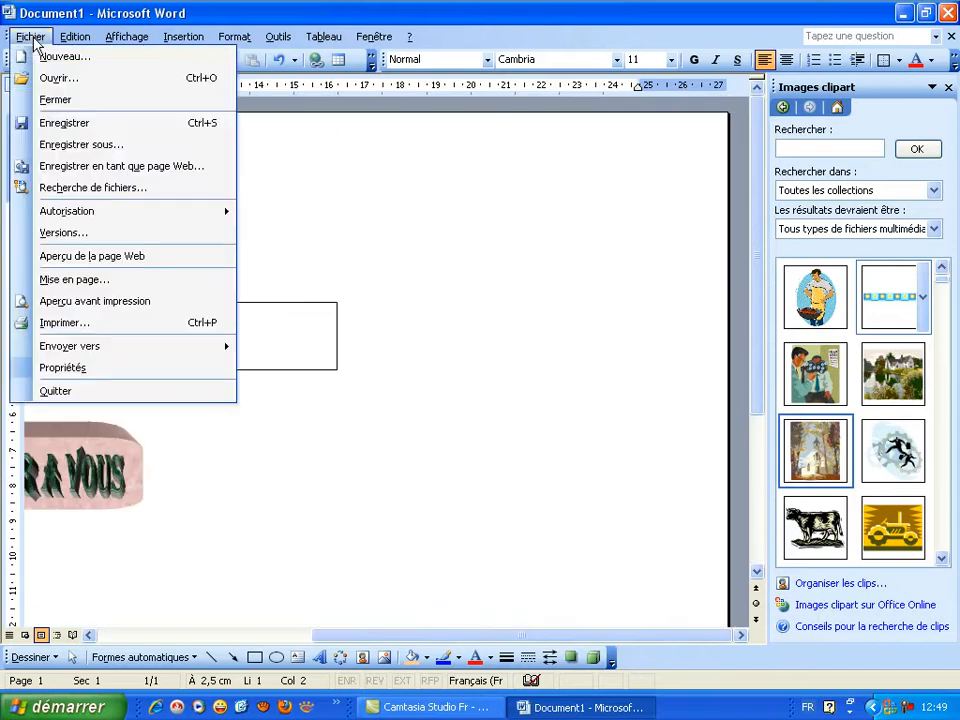
pyautogui.click(127, 281)
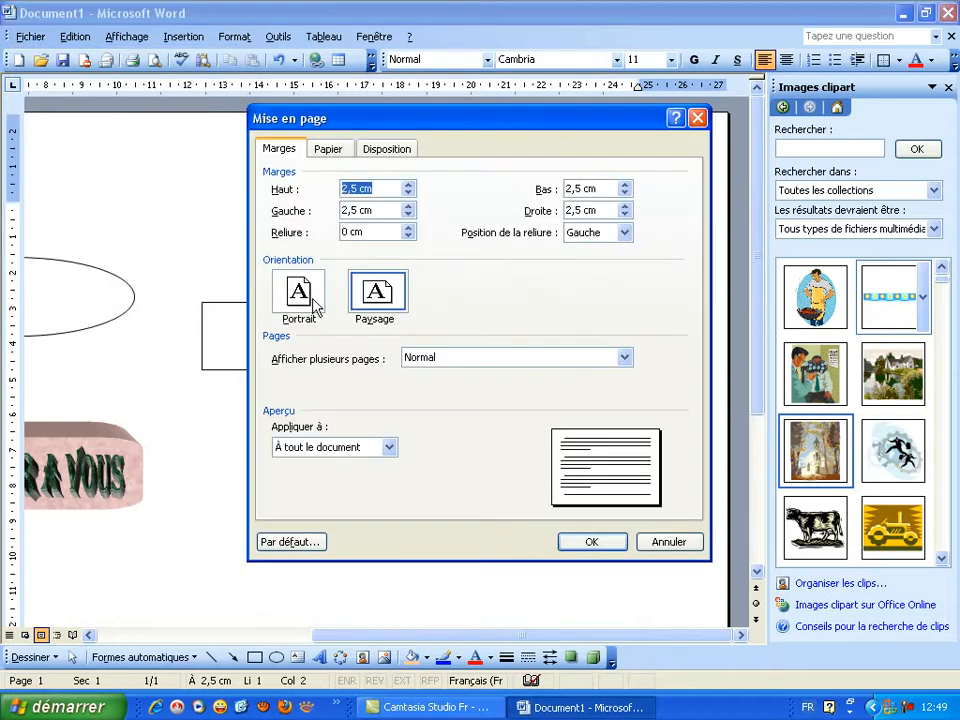
pyautogui.click(310, 306)
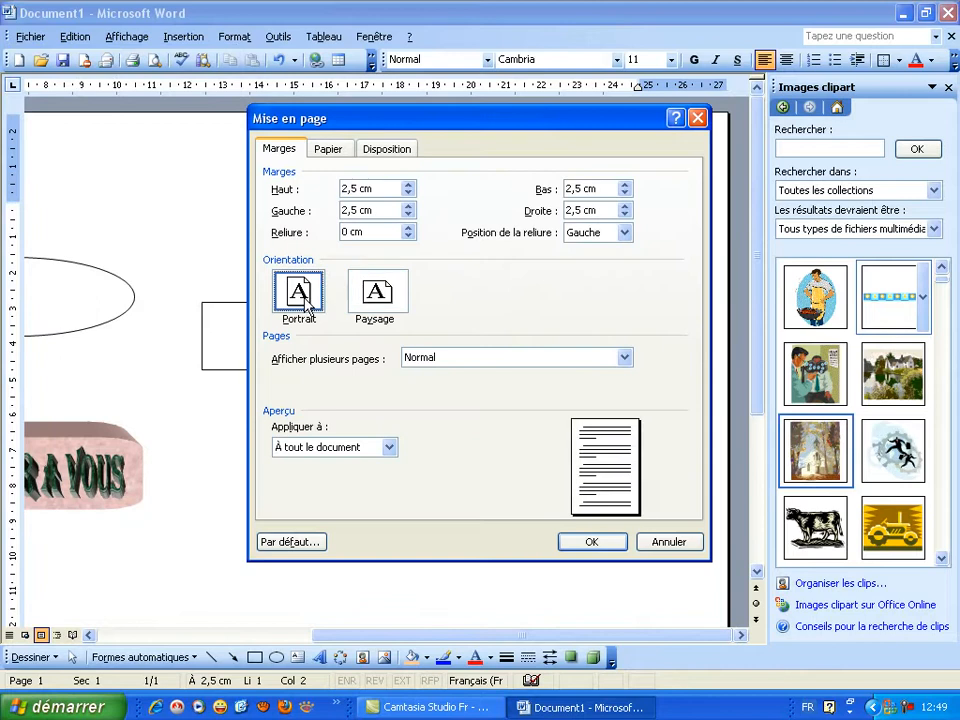
pyautogui.click(589, 548)
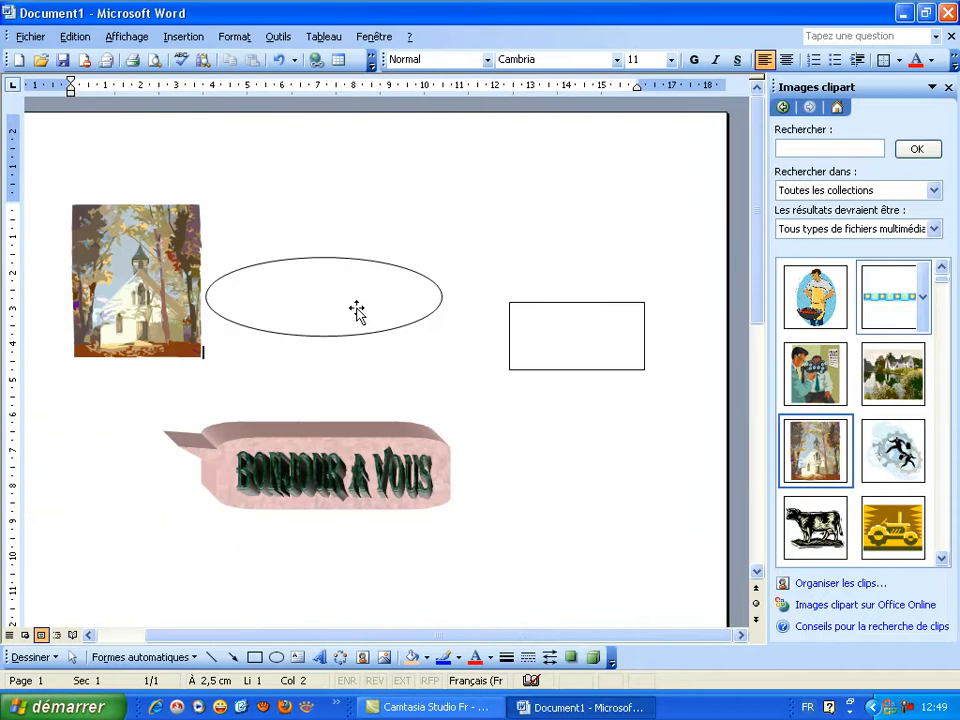
# Step: Open the page setup, try 2,6 cm and 2,4 cm for the top margin, and set it to 2,5 cm
pyautogui.click(33, 37)
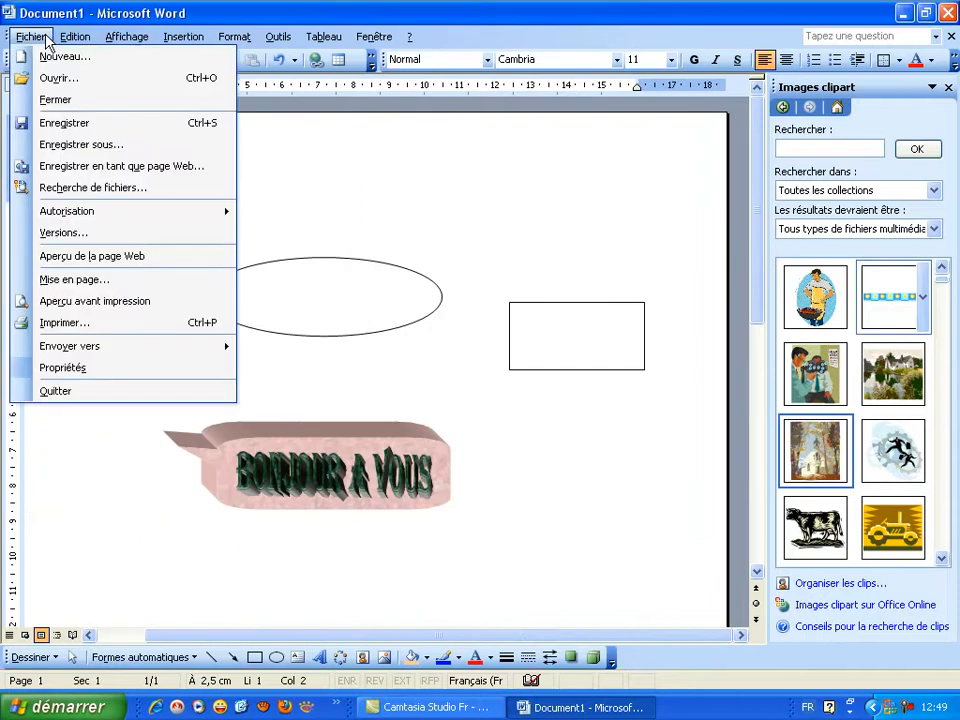
pyautogui.click(145, 281)
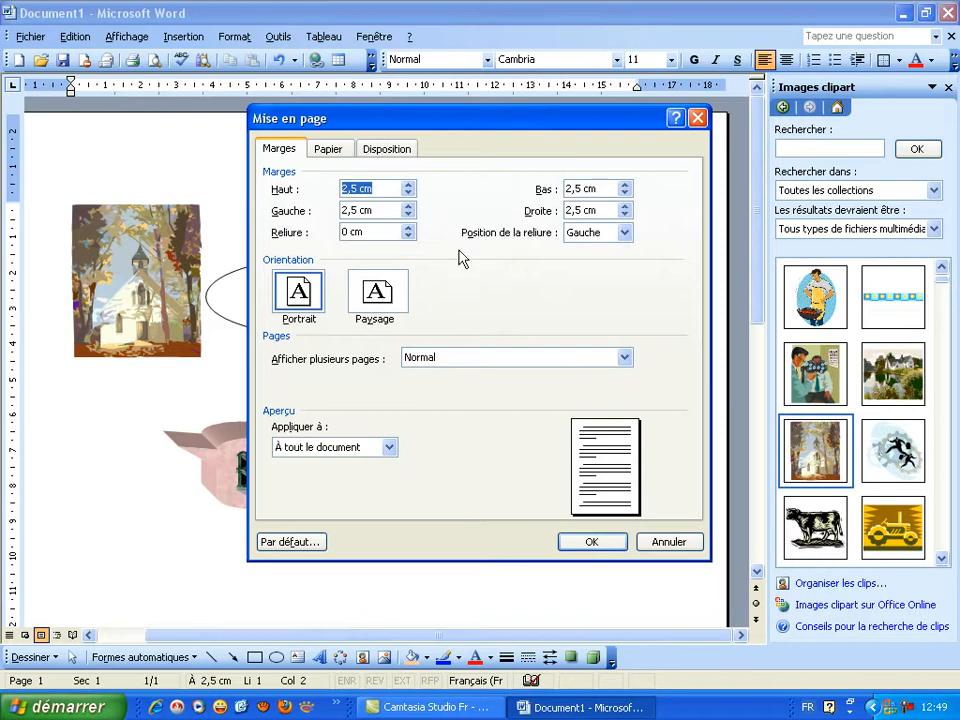
pyautogui.click(409, 186)
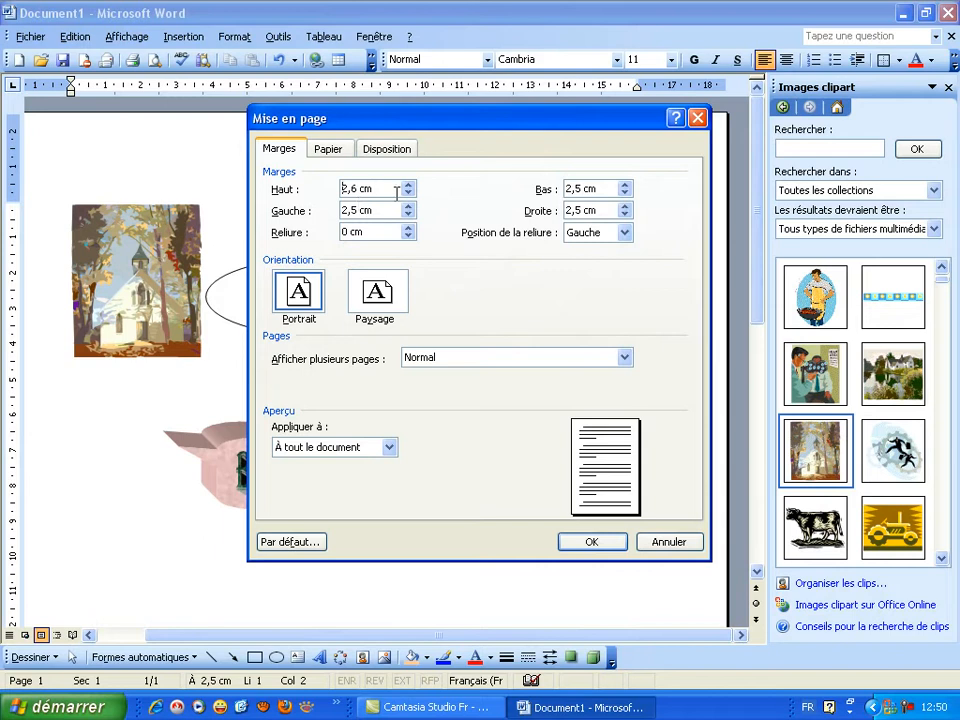
pyautogui.click(407, 196)
pyautogui.click(408, 196)
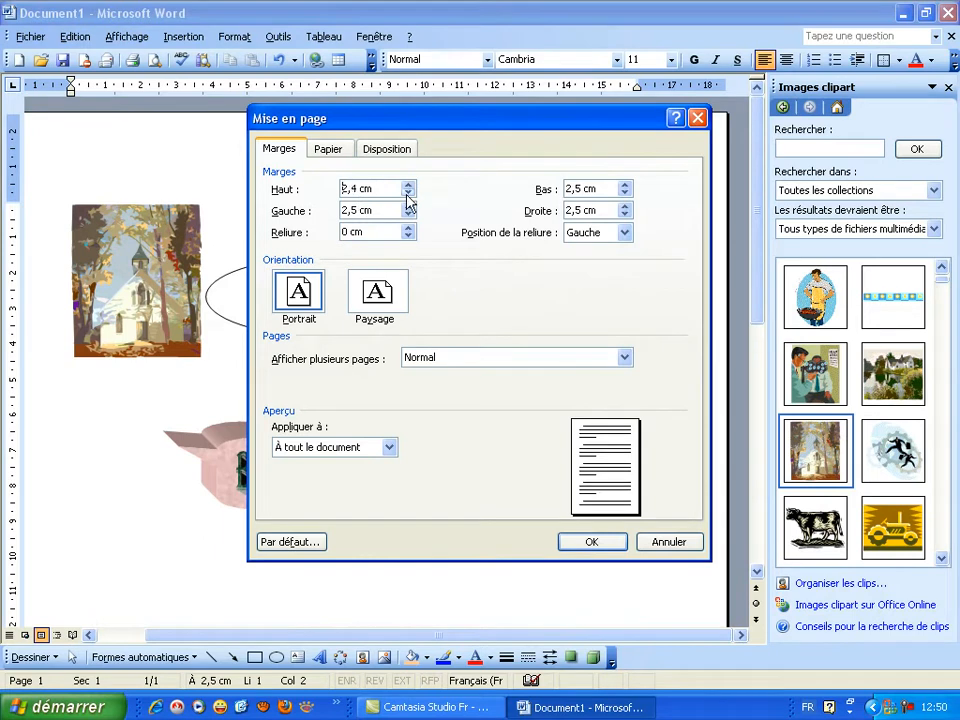
pyautogui.click(409, 185)
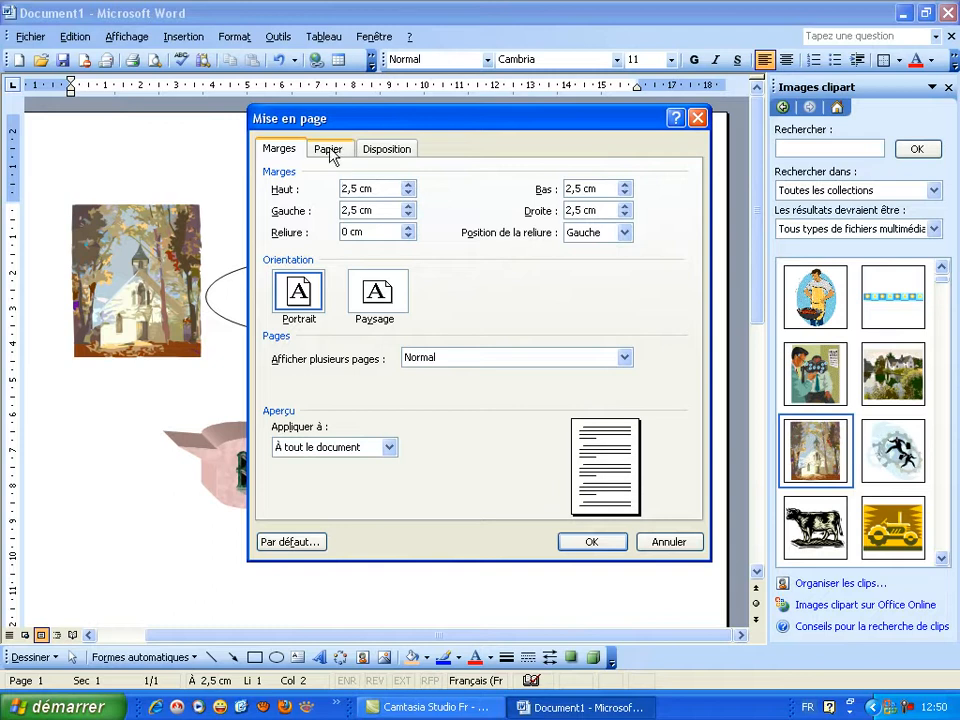
# Step: Examine the available paper formats in the page setup, from Lettre through the card and custom sizes
pyautogui.click(329, 150)
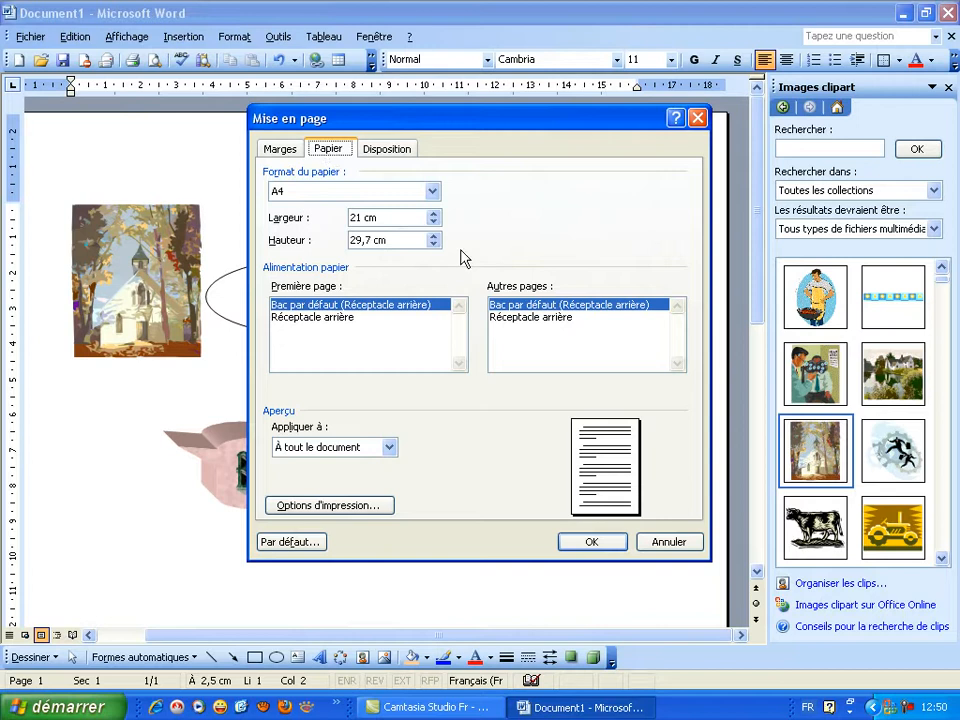
pyautogui.click(433, 192)
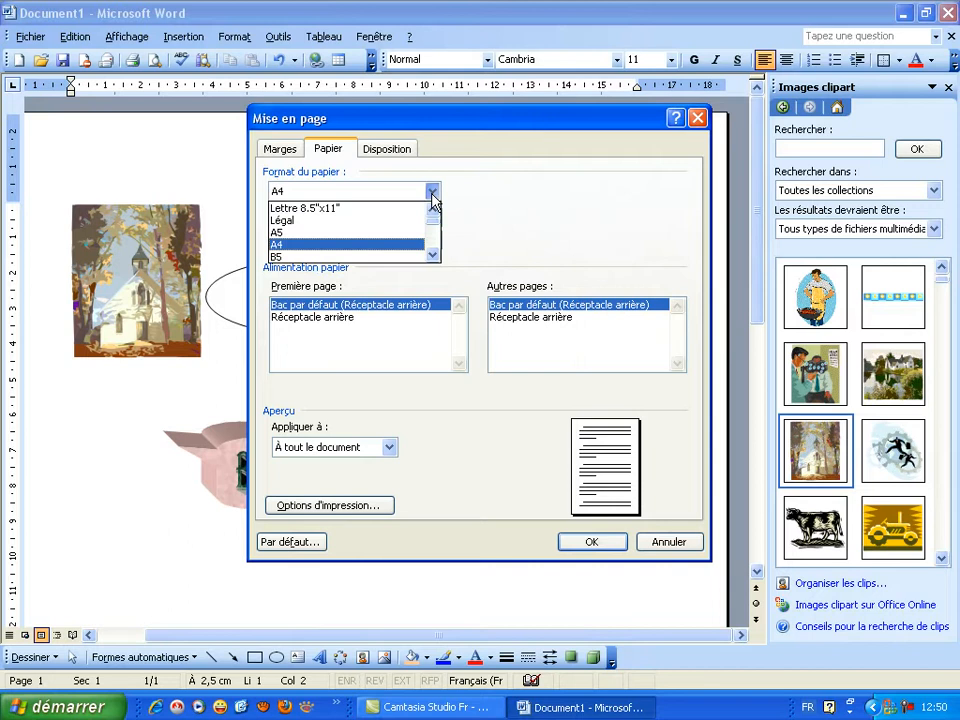
pyautogui.click(433, 257)
pyautogui.click(433, 257)
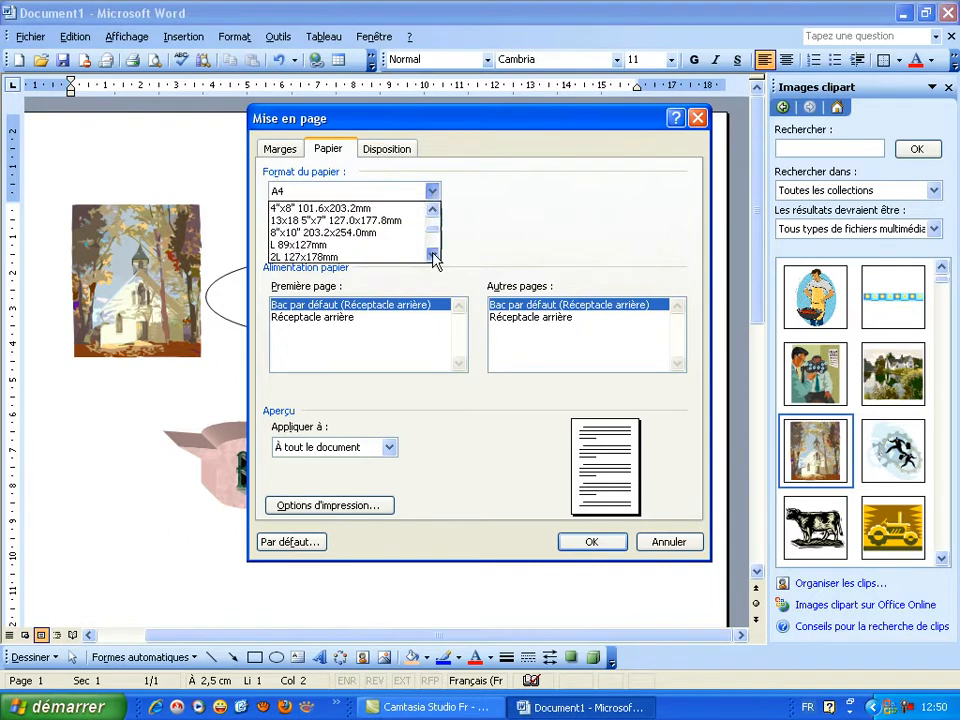
pyautogui.click(433, 257)
pyautogui.click(433, 257)
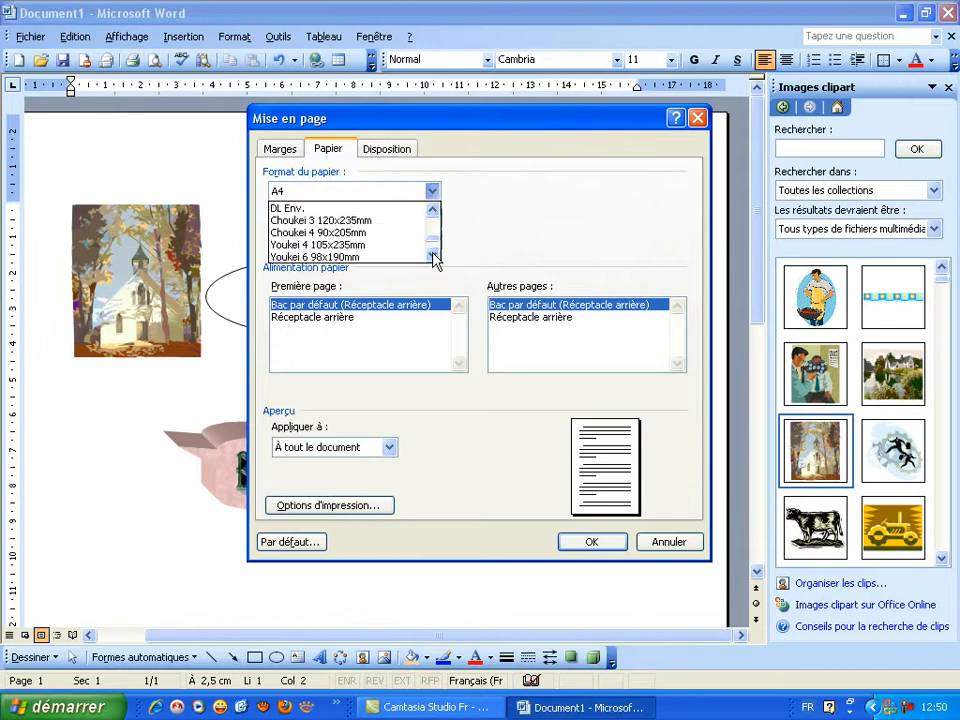
pyautogui.click(433, 257)
pyautogui.click(433, 257)
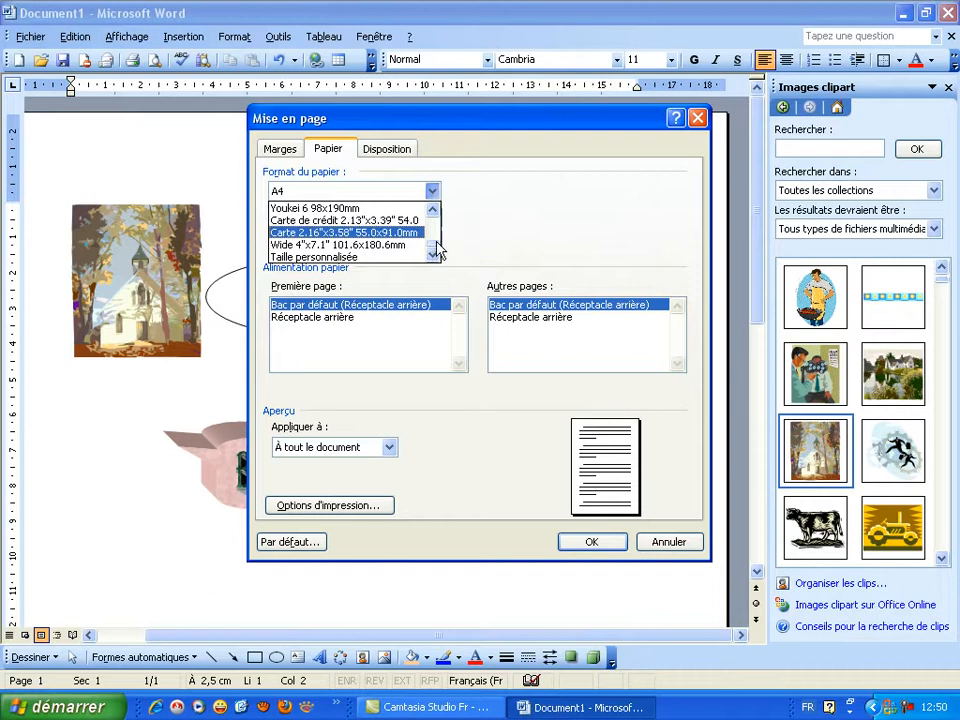
pyautogui.moveTo(437, 247); pyautogui.dragTo(436, 211)
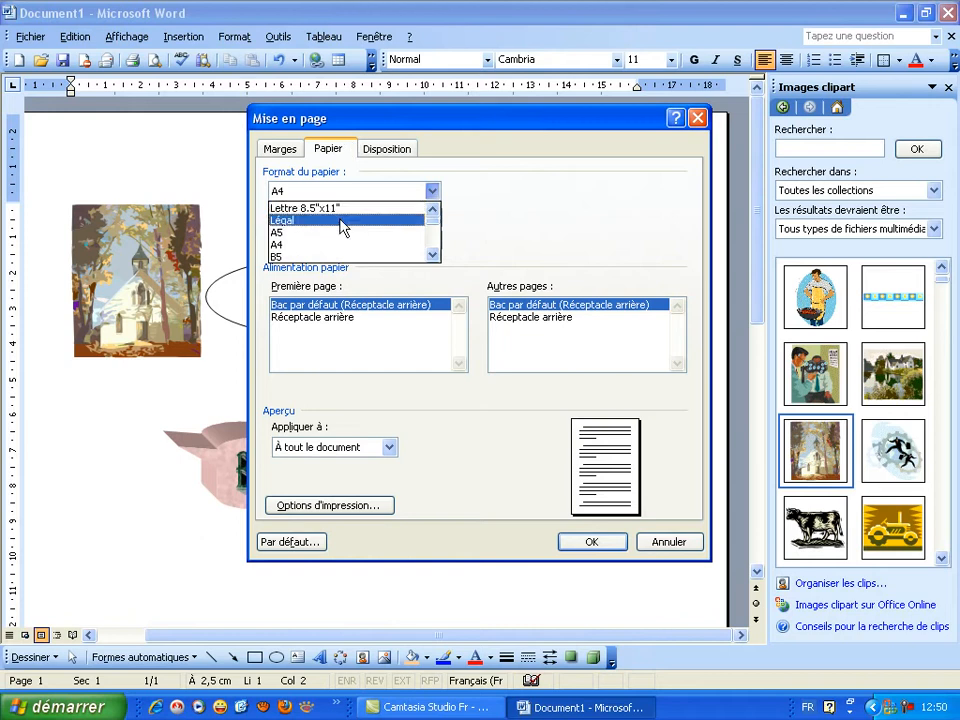
# Step: In the layout settings, toggle different odd and even headers and footers on and off, and enable Première page différente
pyautogui.click(374, 159)
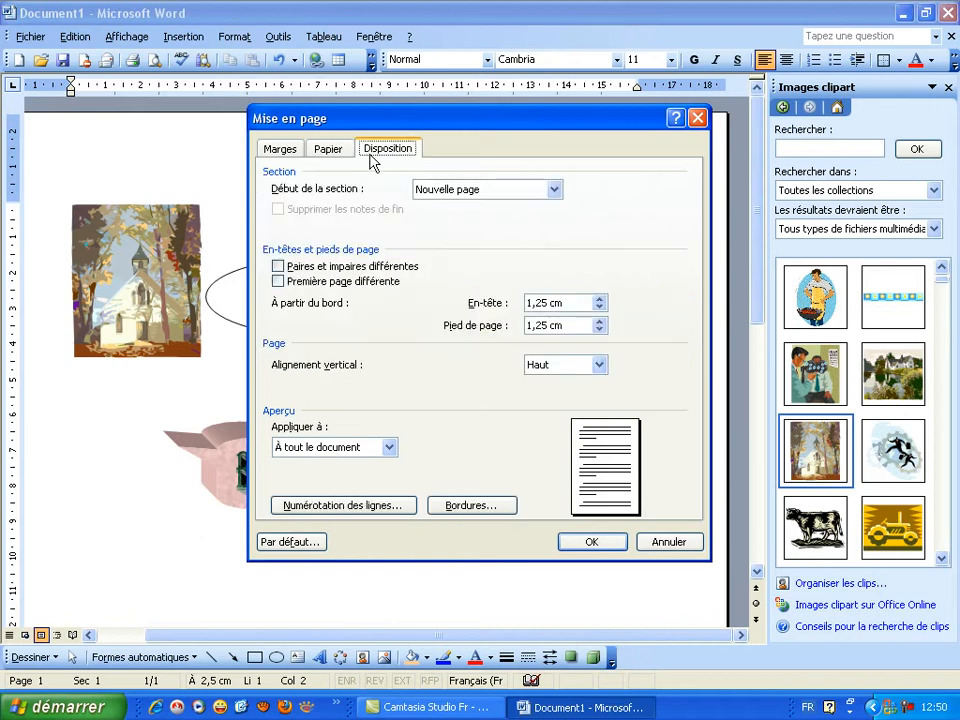
pyautogui.click(279, 268)
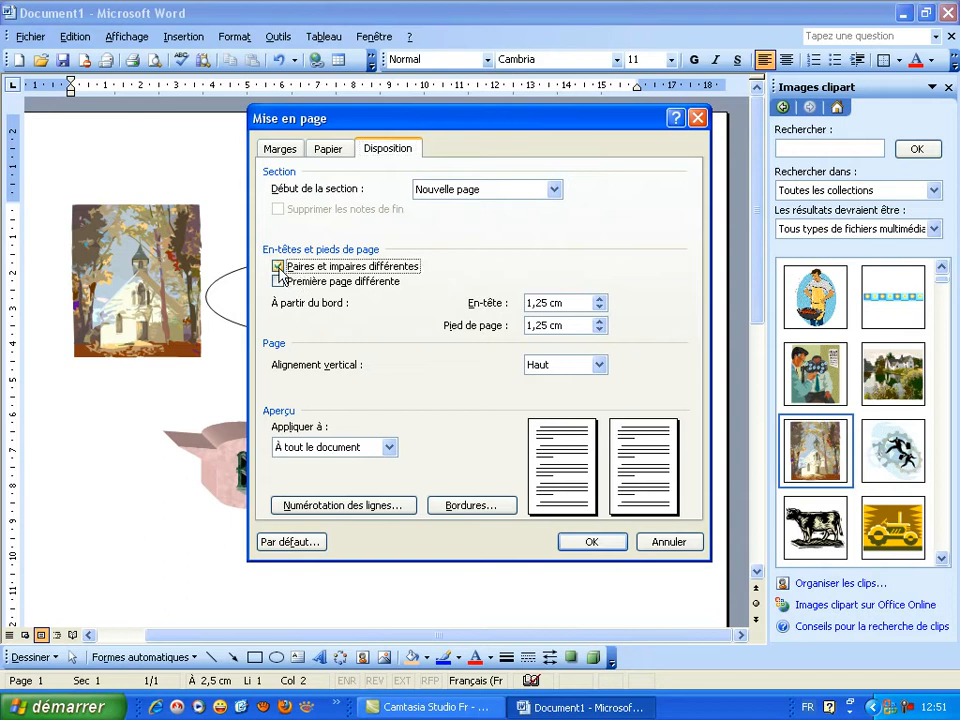
pyautogui.click(279, 268)
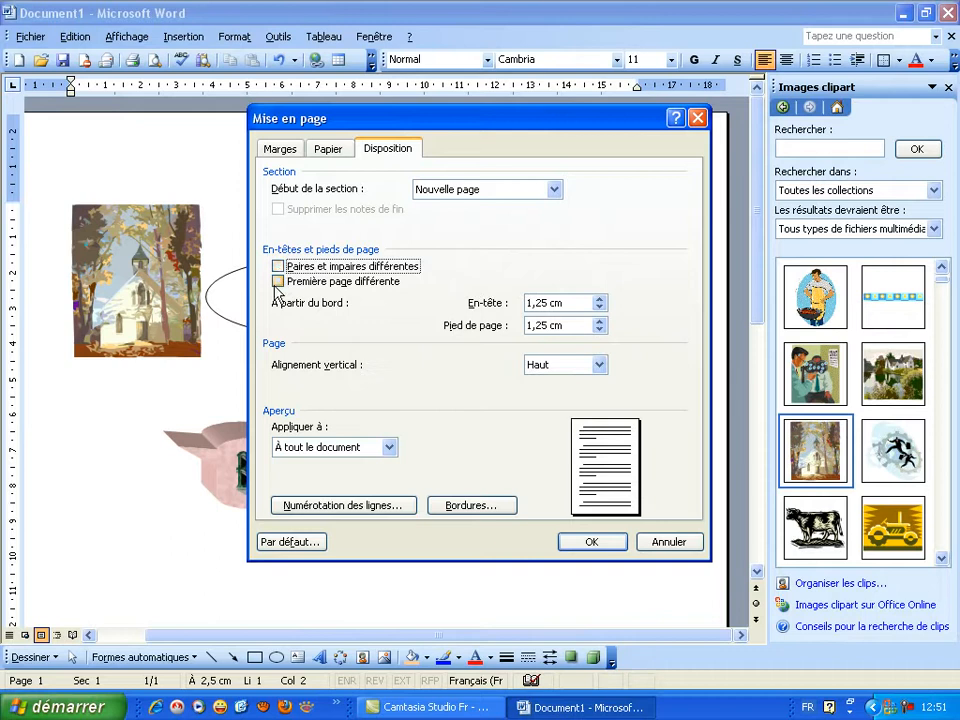
pyautogui.click(277, 284)
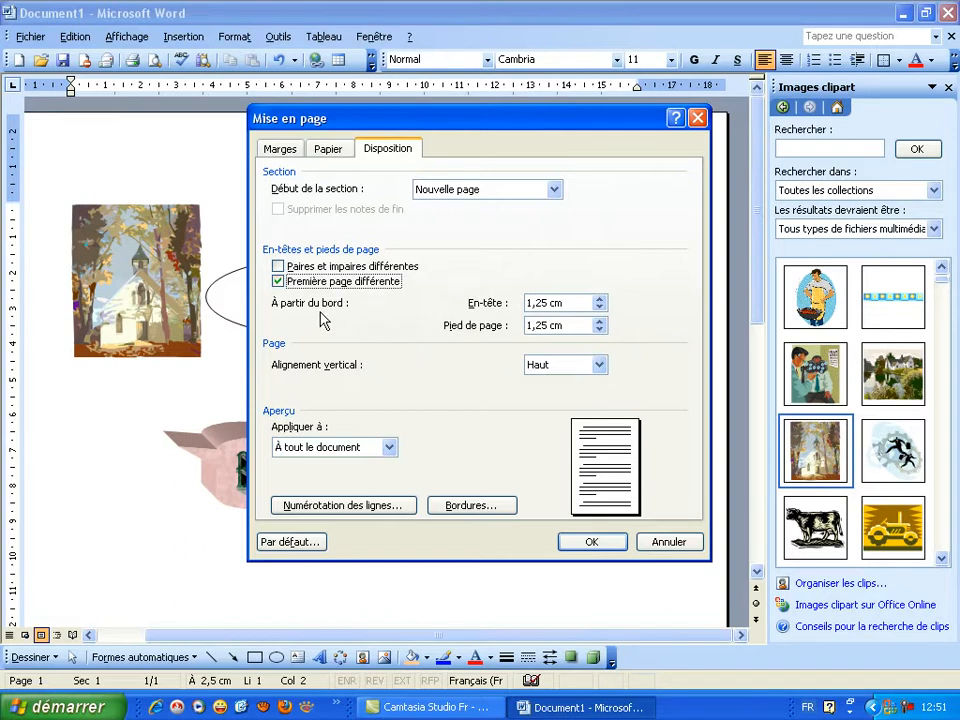
# Step: Try the Centré and Justifié vertical page alignments, and set the alignment to Bas
pyautogui.click(599, 365)
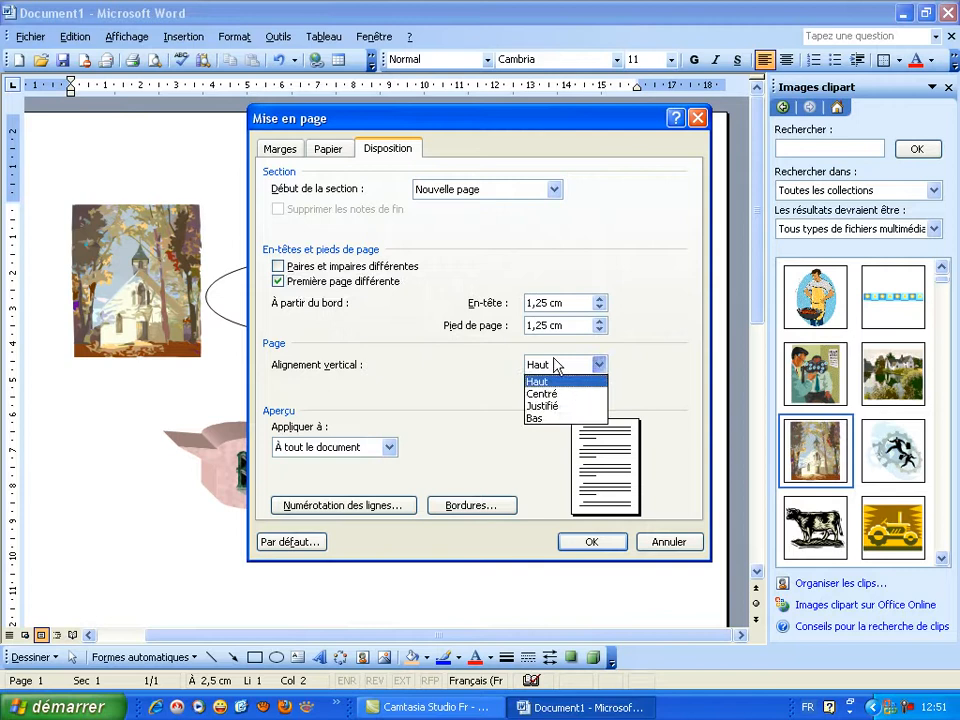
pyautogui.click(544, 395)
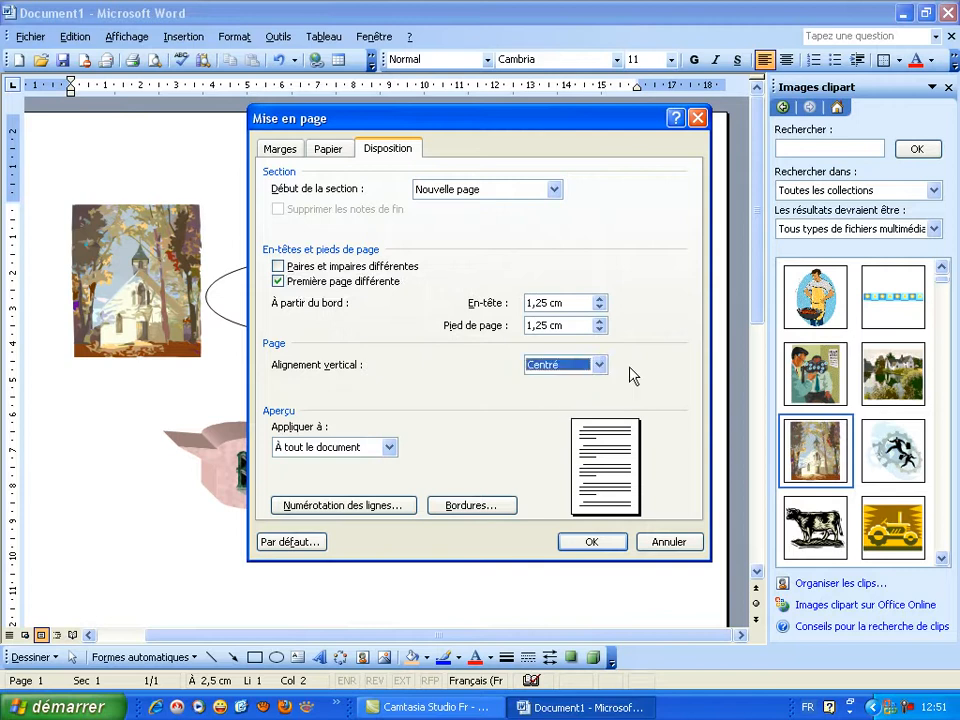
pyautogui.click(599, 364)
pyautogui.click(570, 405)
pyautogui.click(593, 369)
pyautogui.click(570, 418)
# Step: Add line numbering that restarts on each new page, adjusting its starting number and increment
pyautogui.click(345, 506)
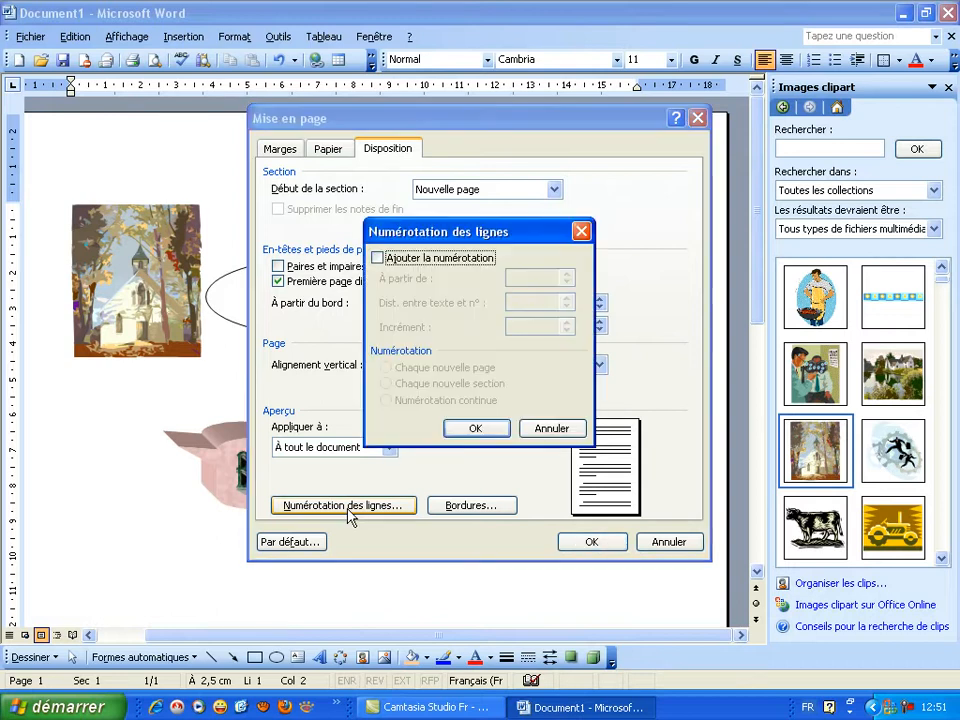
pyautogui.click(378, 259)
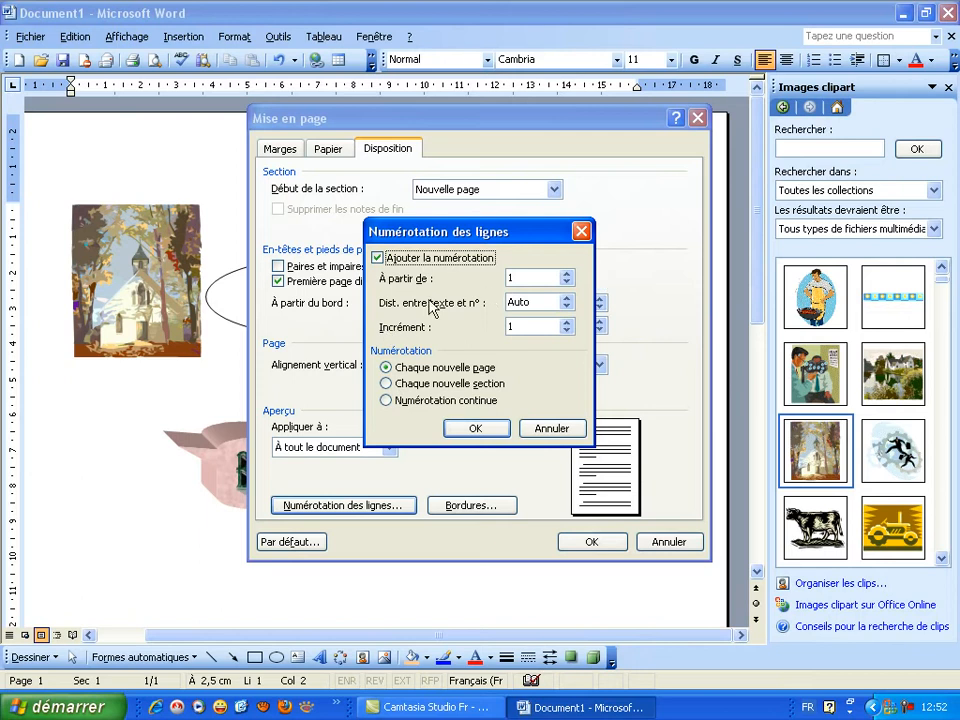
pyautogui.click(567, 274)
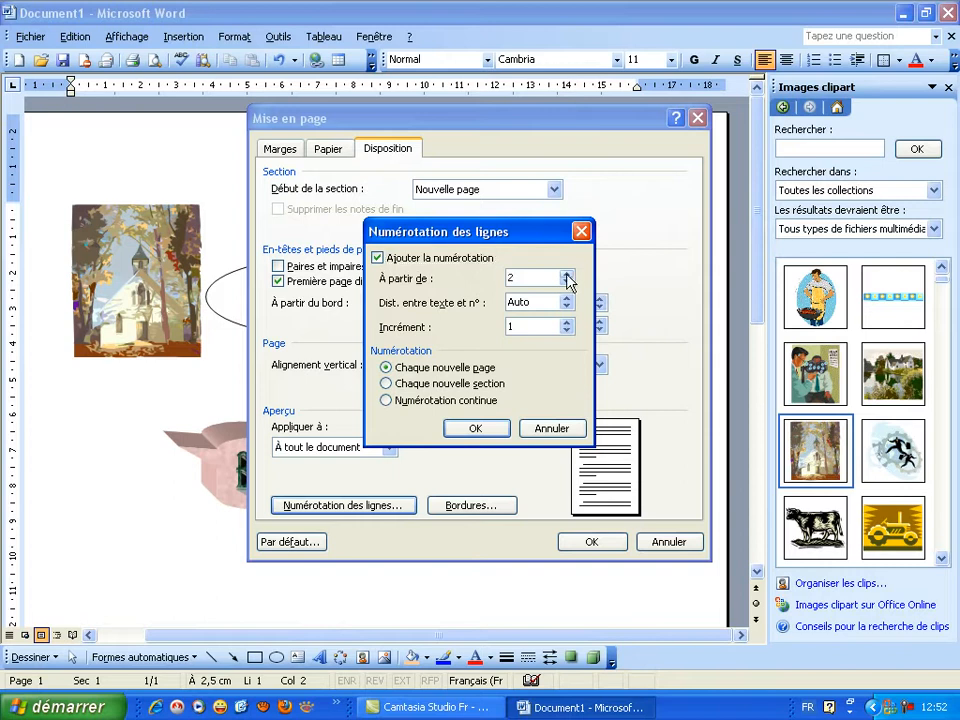
pyautogui.click(569, 282)
pyautogui.click(567, 331)
pyautogui.click(565, 323)
pyautogui.click(565, 324)
pyautogui.click(565, 324)
pyautogui.click(477, 429)
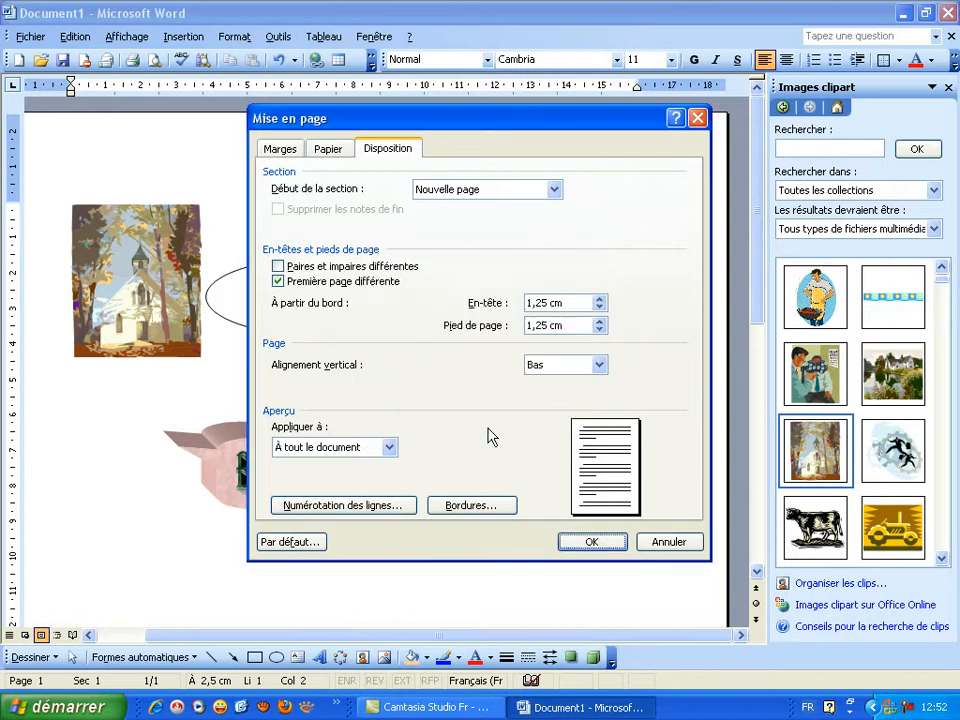
# Step: Add a page border to the whole document, trying the Encadré type and choosing the 3D type
pyautogui.click(468, 515)
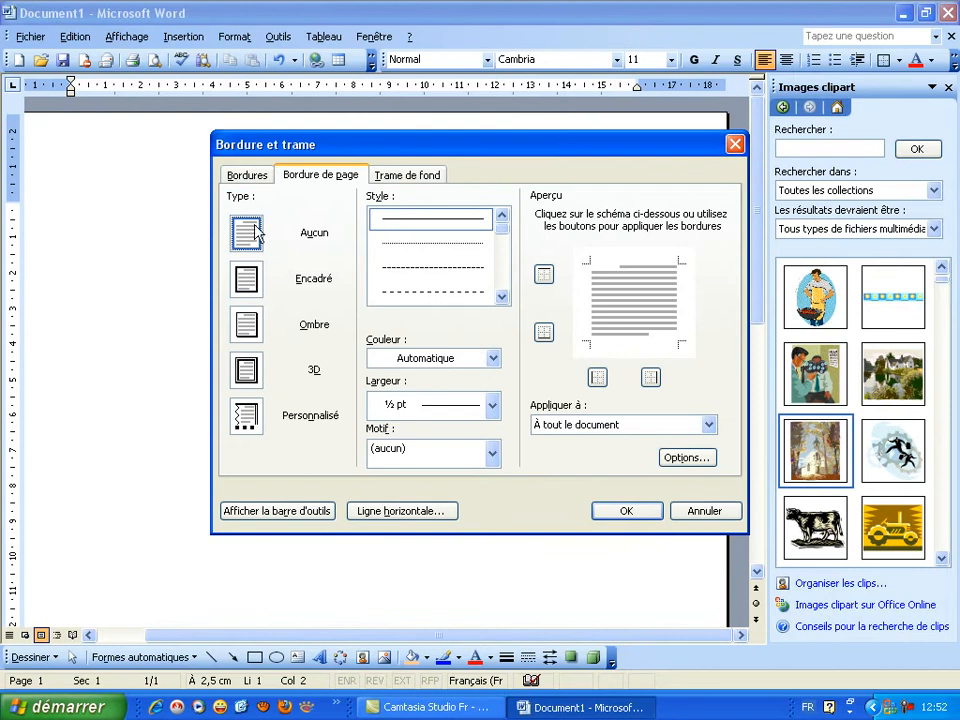
pyautogui.click(258, 284)
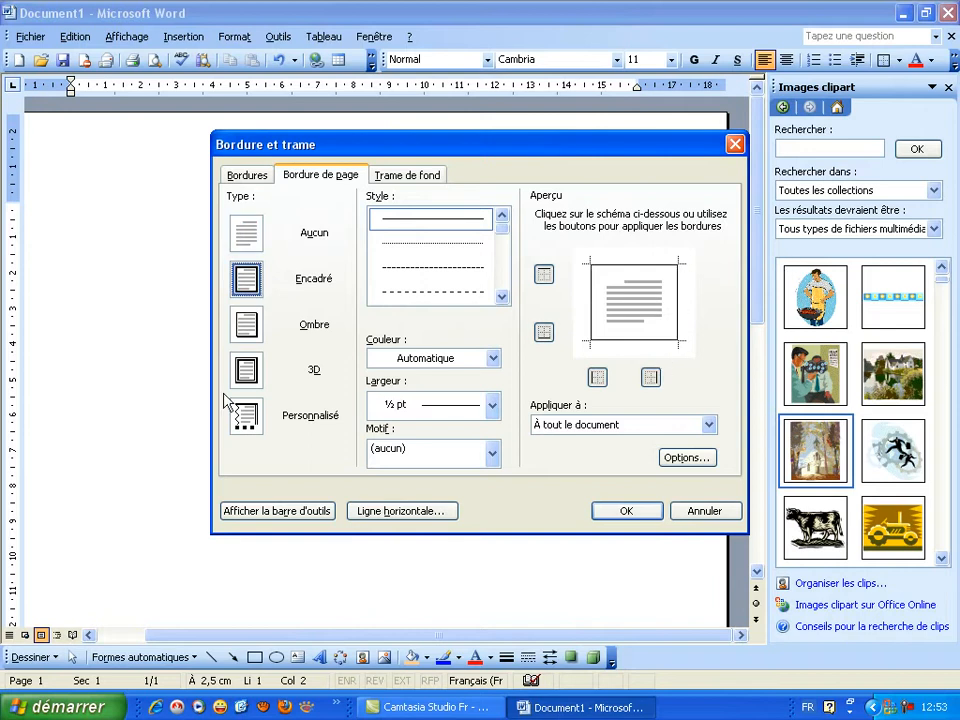
pyautogui.click(245, 372)
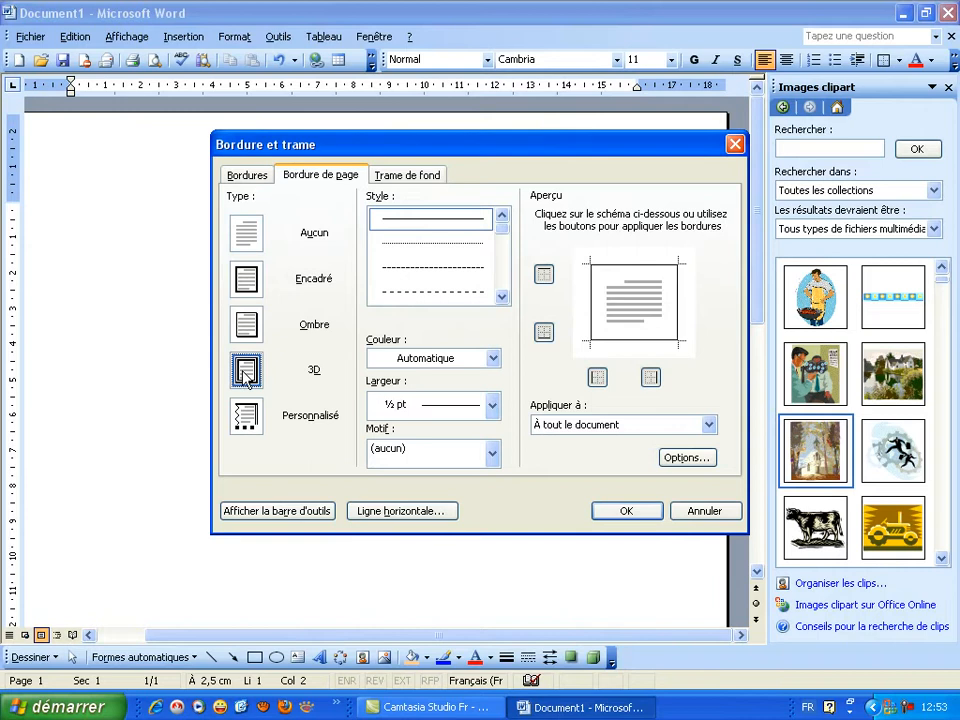
# Step: Fill the paragraph background with Gris - 12,5 % and apply the border and shading settings
pyautogui.click(405, 176)
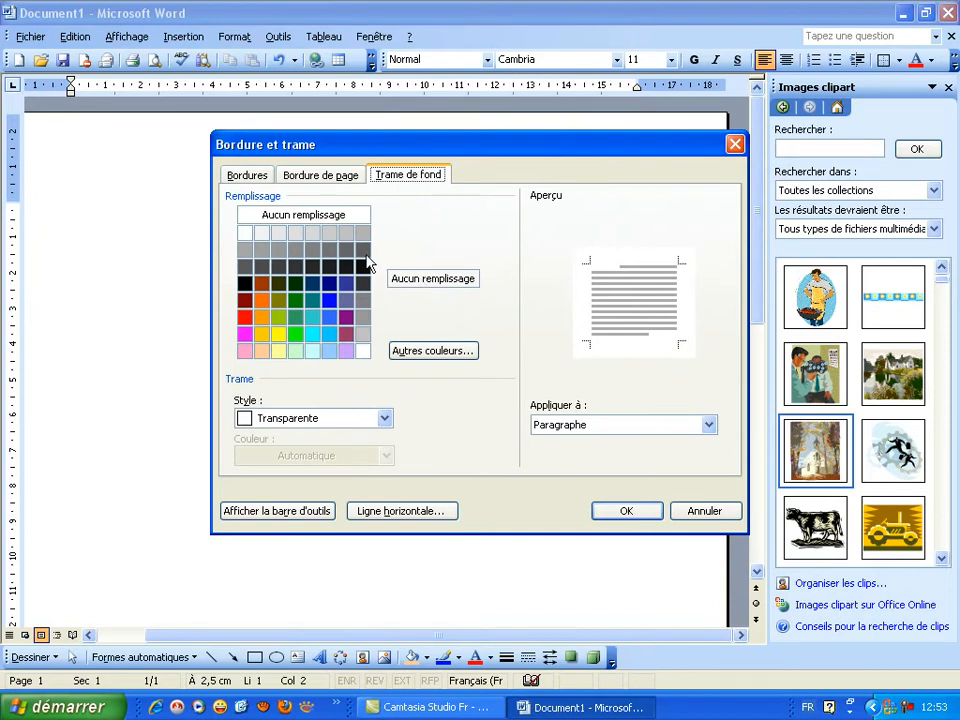
pyautogui.click(298, 234)
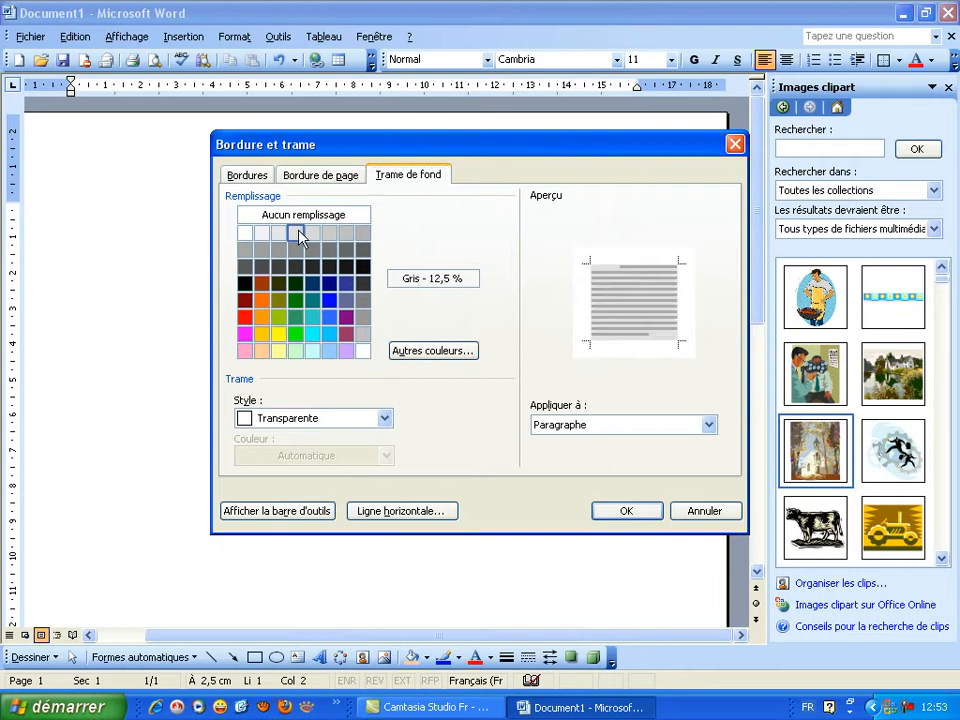
pyautogui.click(624, 512)
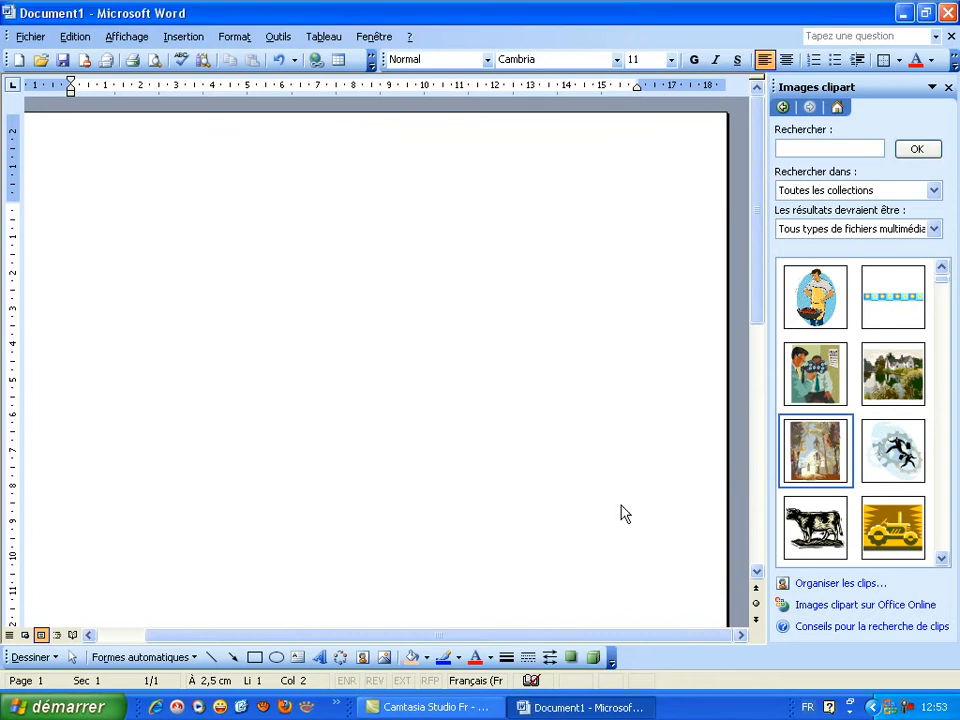
pyautogui.scroll(-2, 497, 398)
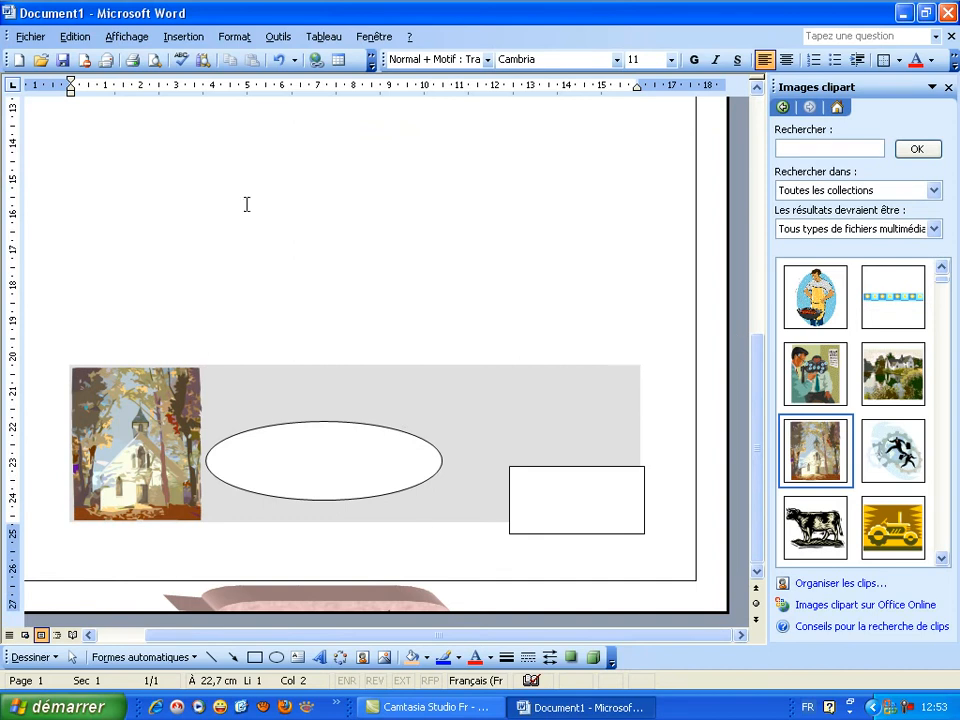
# Step: Review the page border and paragraph shading options again through the page setup, and close them
pyautogui.click(30, 37)
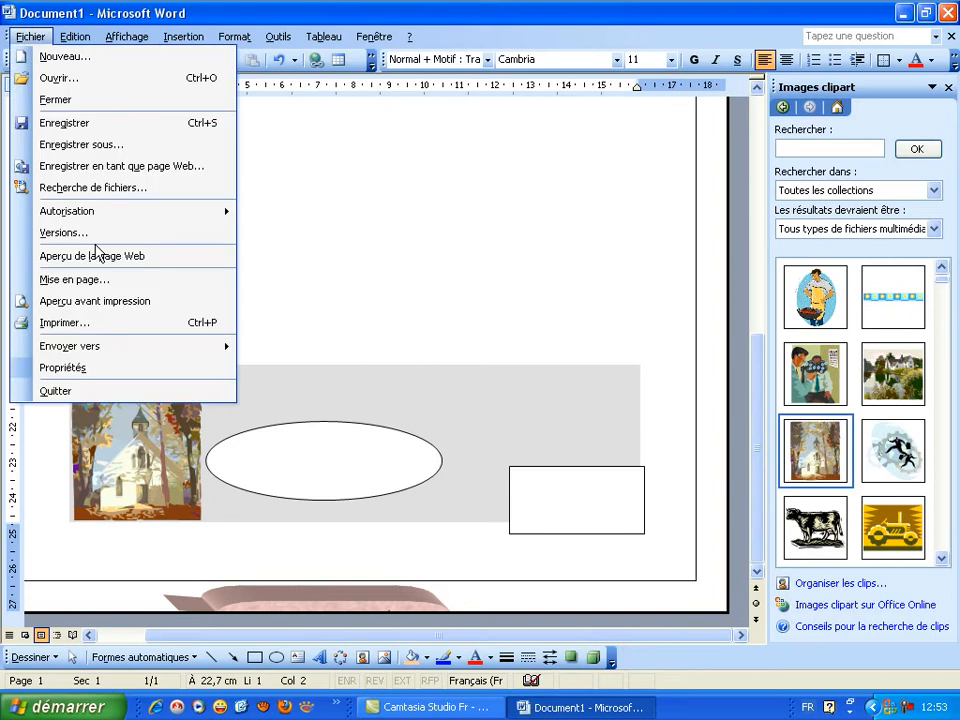
pyautogui.click(80, 279)
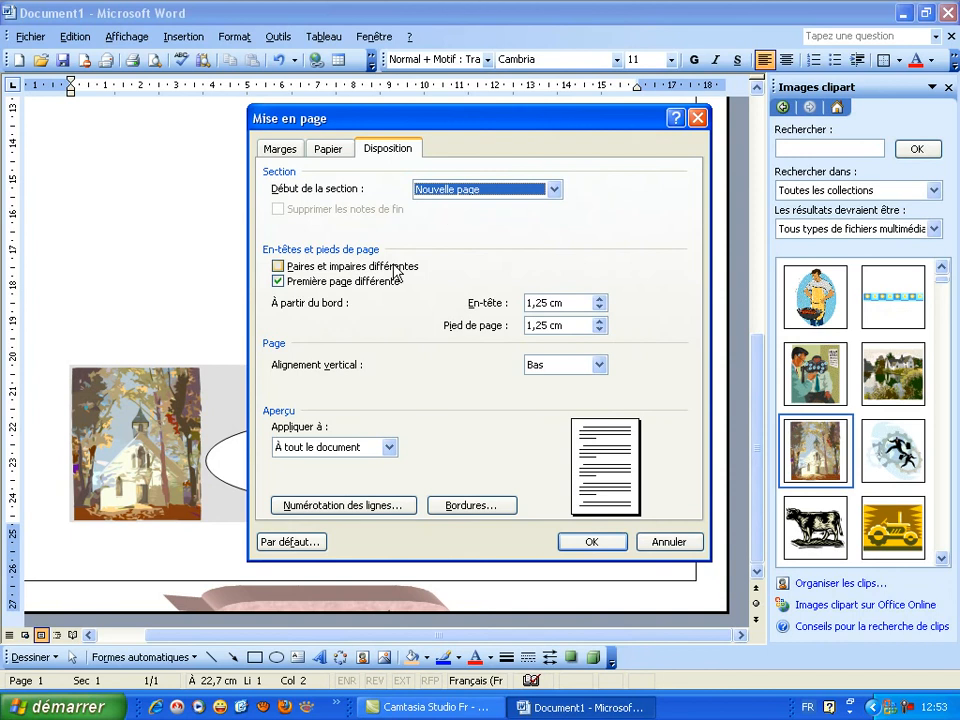
pyautogui.click(470, 506)
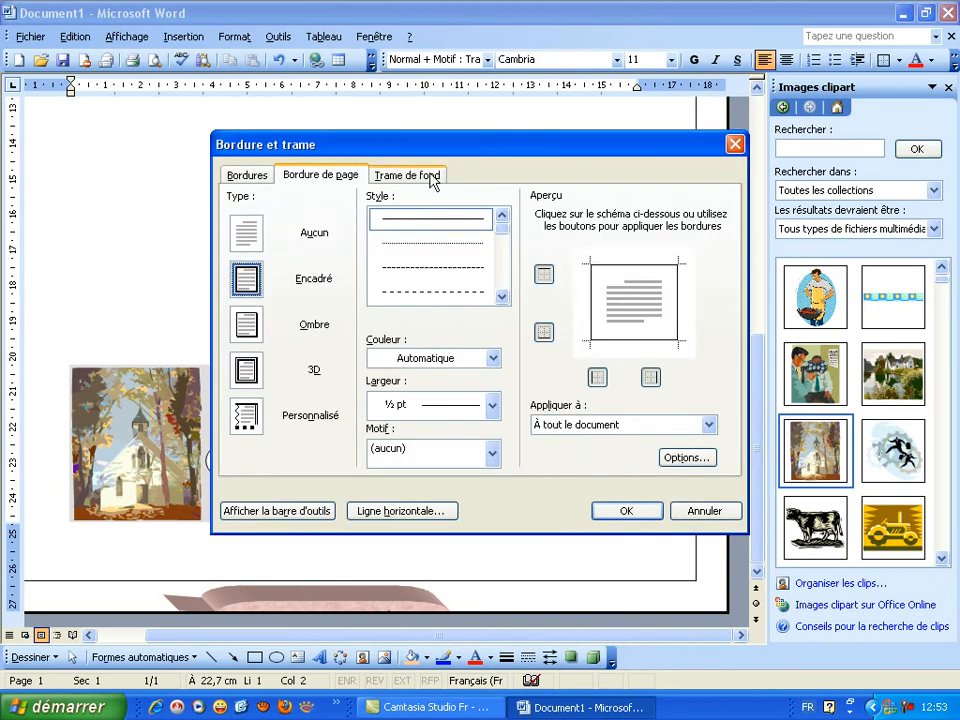
pyautogui.click(407, 176)
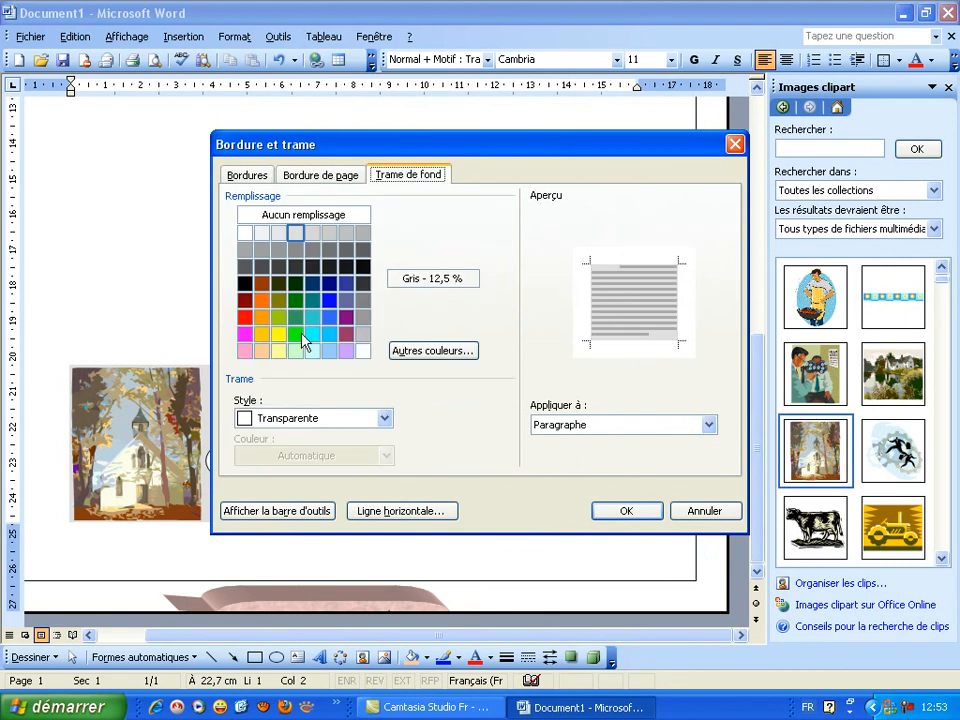
pyautogui.click(737, 146)
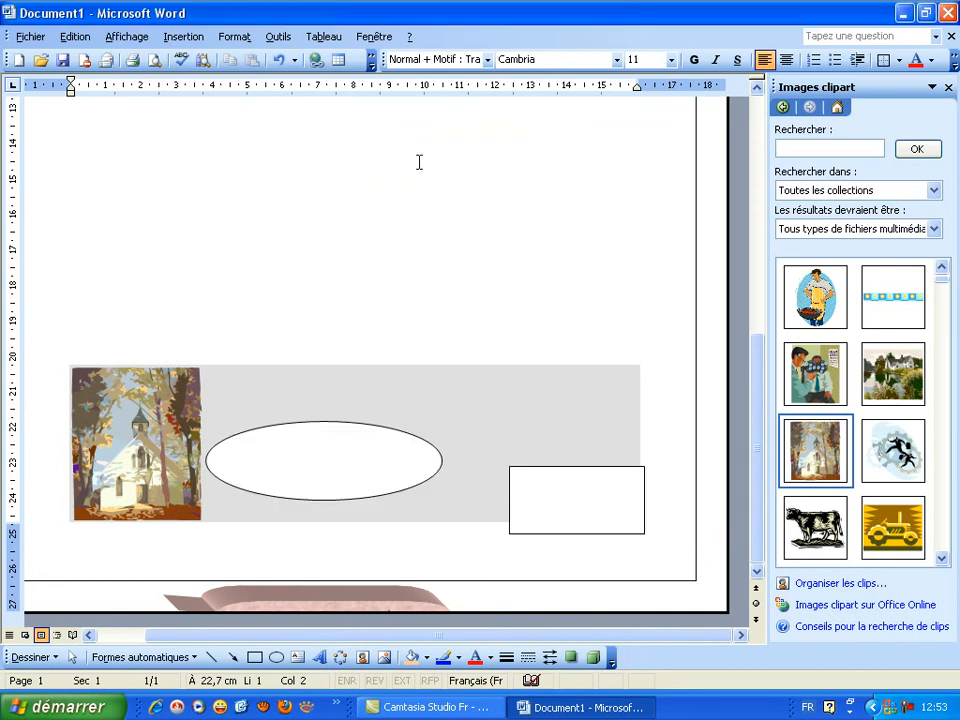